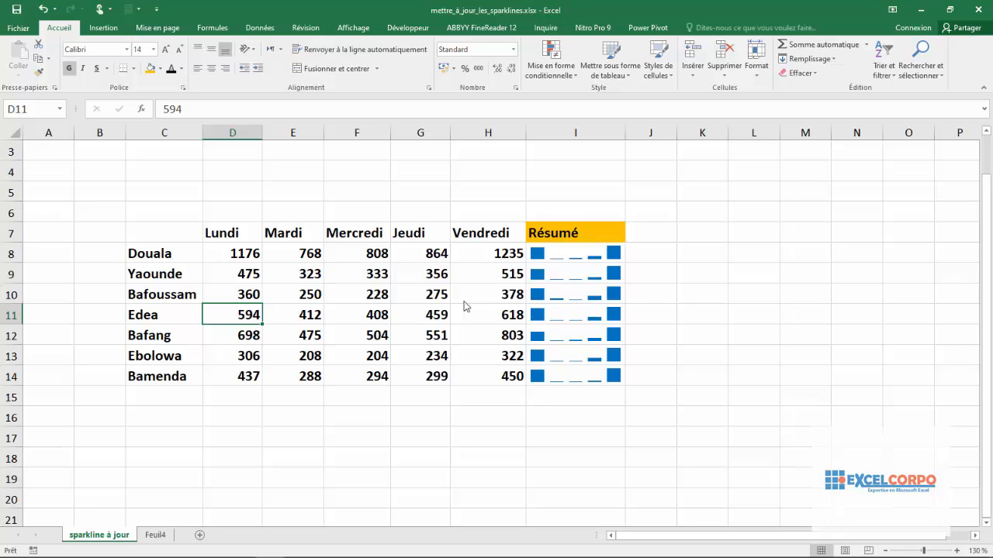
Set the Mercredi value for Yaounde to 1690 in cell F9.
{"action": "left_click", "coordinate": [380, 279]}
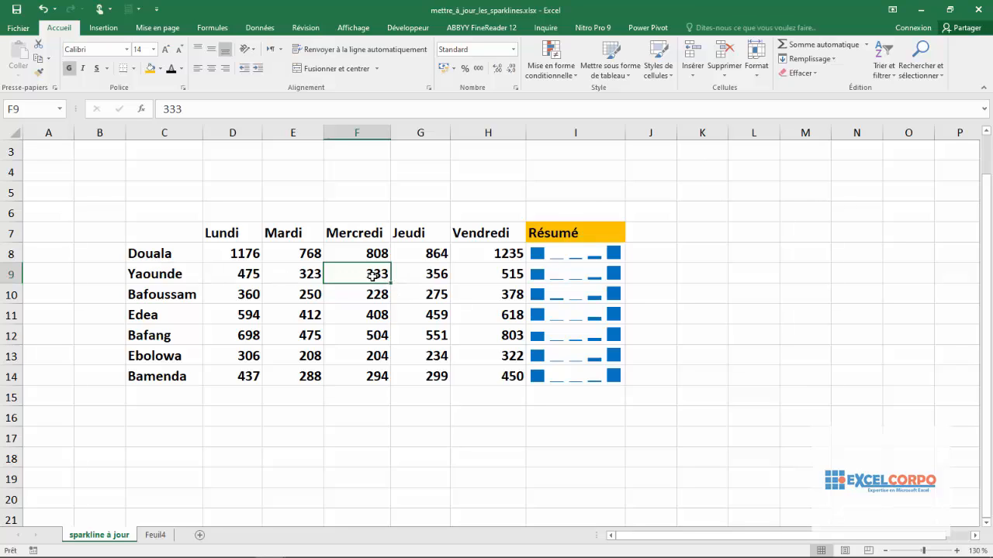
{"action": "type", "text": "&"}
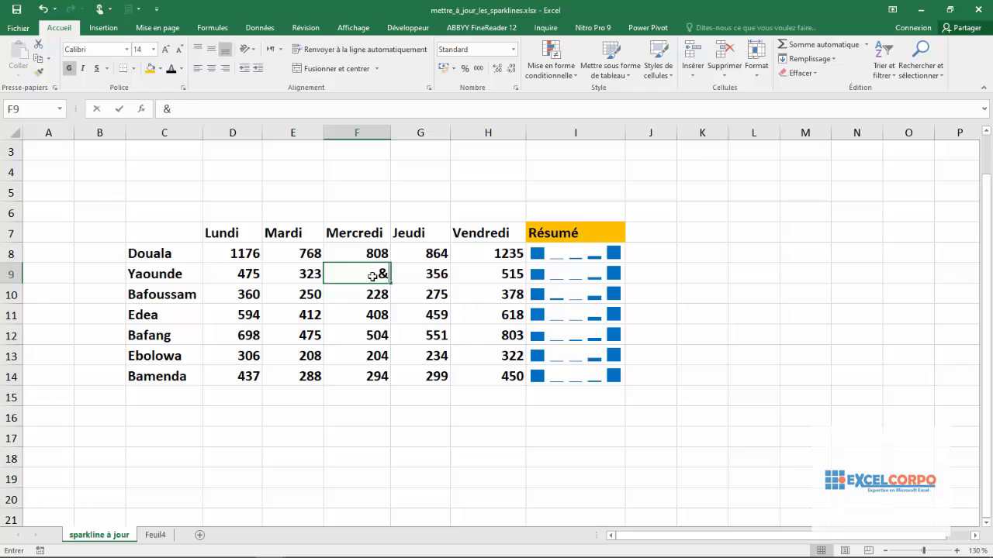
{"action": "key", "text": "BackSpace"}
{"action": "type", "text": "1"}
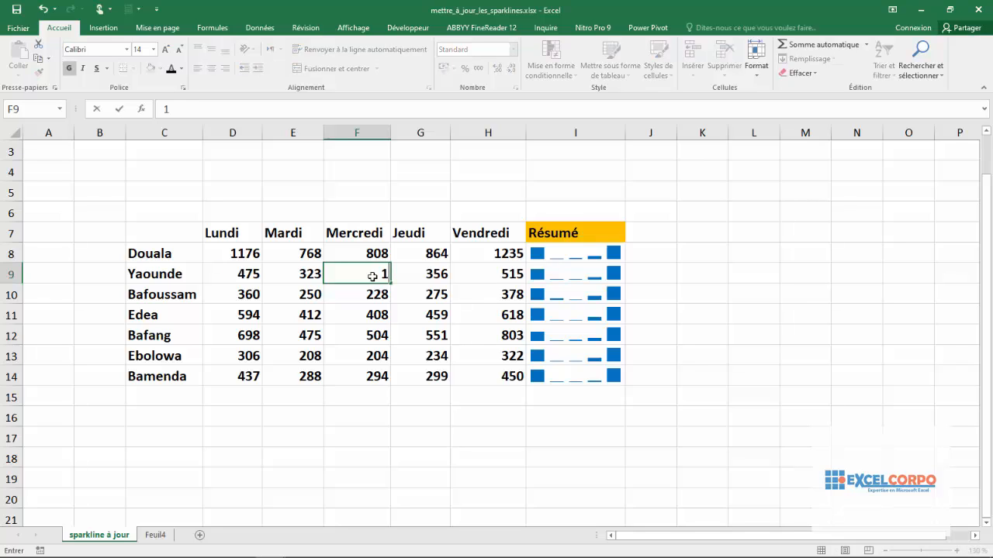
{"action": "type", "text": "690"}
{"action": "key", "text": "Return"}
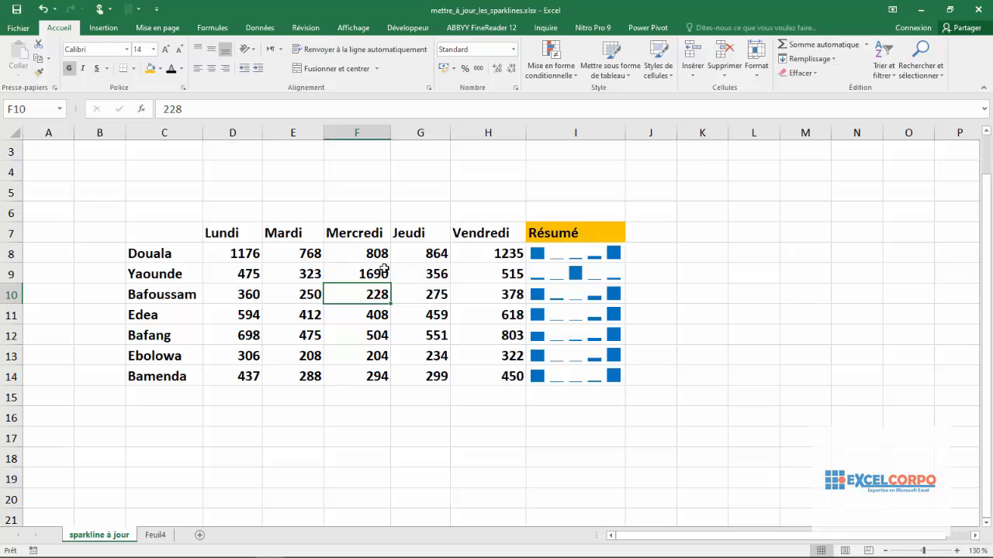
Try a new entry of 5777 under Lundi in D15, just beneath the Bamenda row, and clear it again.
{"action": "left_click", "coordinate": [181, 398]}
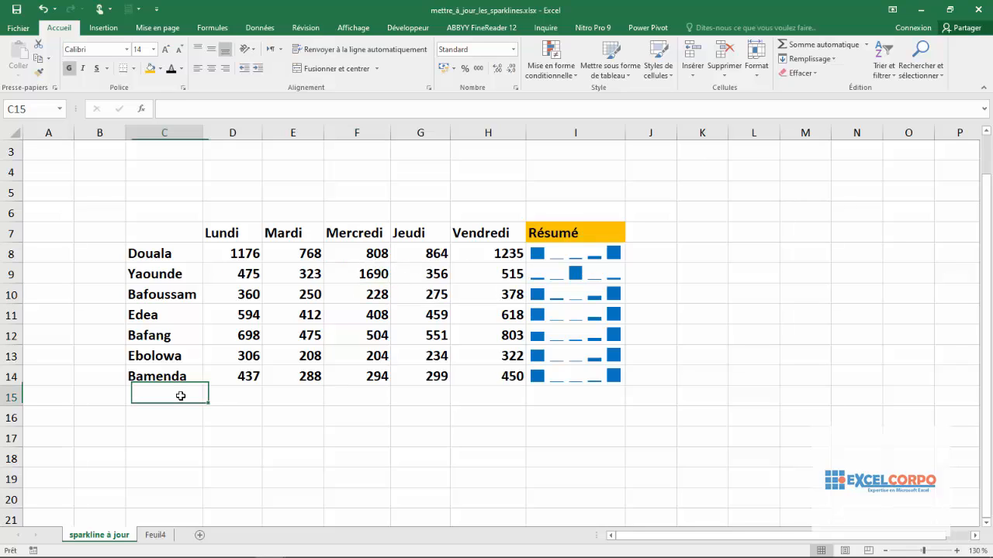
{"action": "left_click", "coordinate": [242, 399]}
{"action": "type", "text": "5777"}
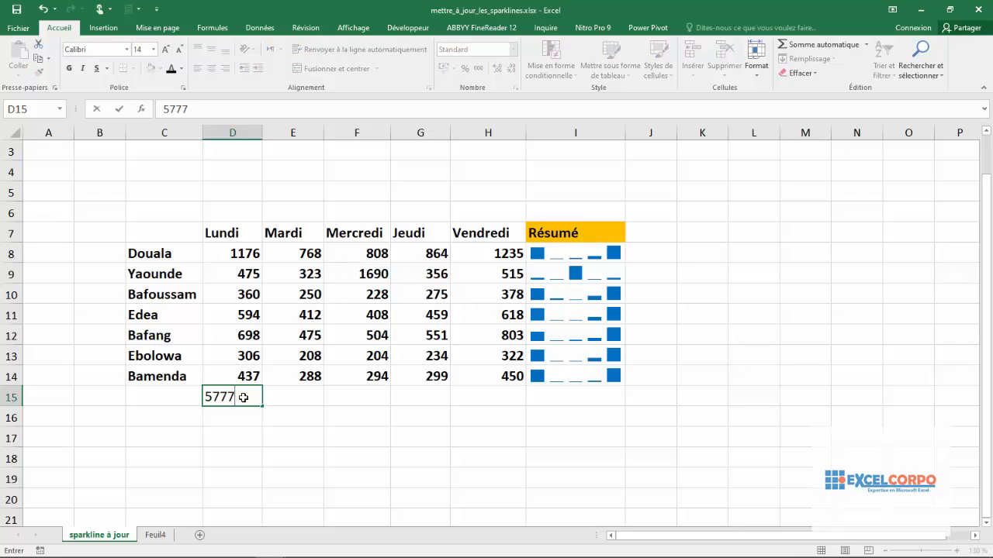
{"action": "key", "text": "Return"}
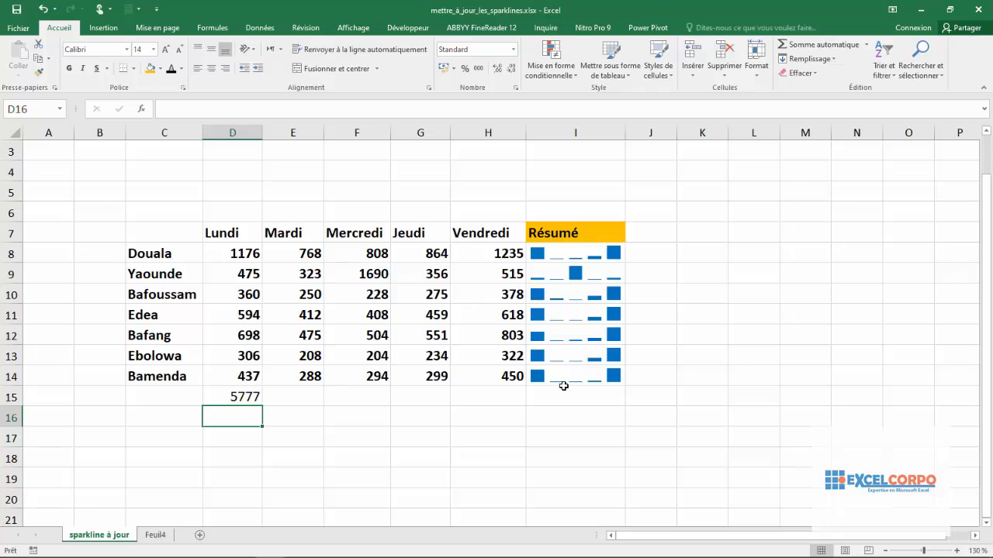
{"action": "left_click", "coordinate": [253, 395]}
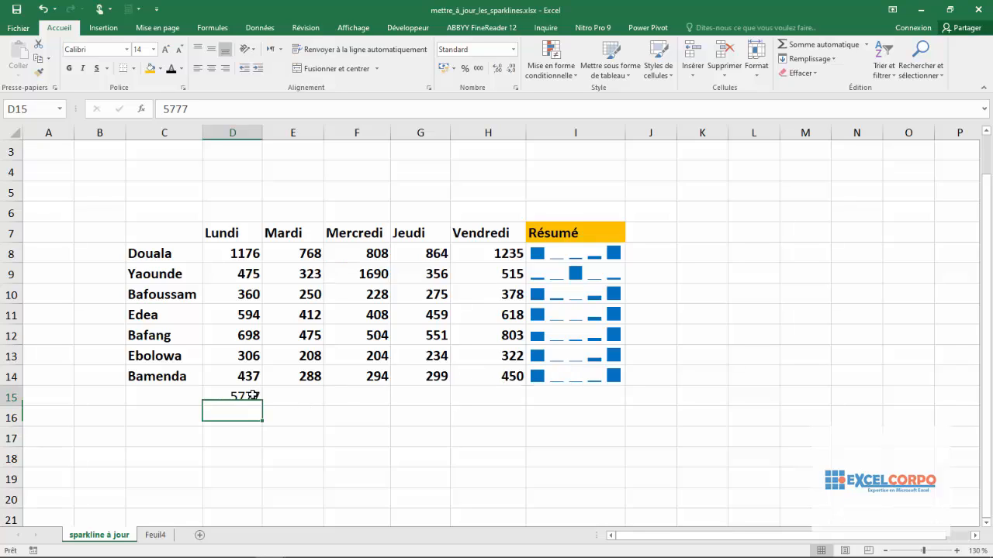
{"action": "key", "text": "BackSpace"}
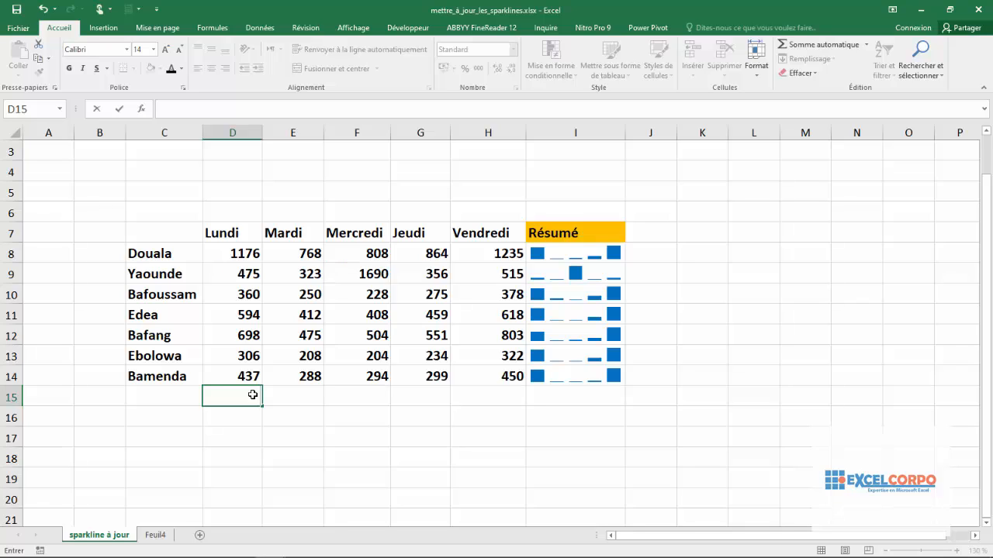
{"action": "left_click", "coordinate": [178, 228]}
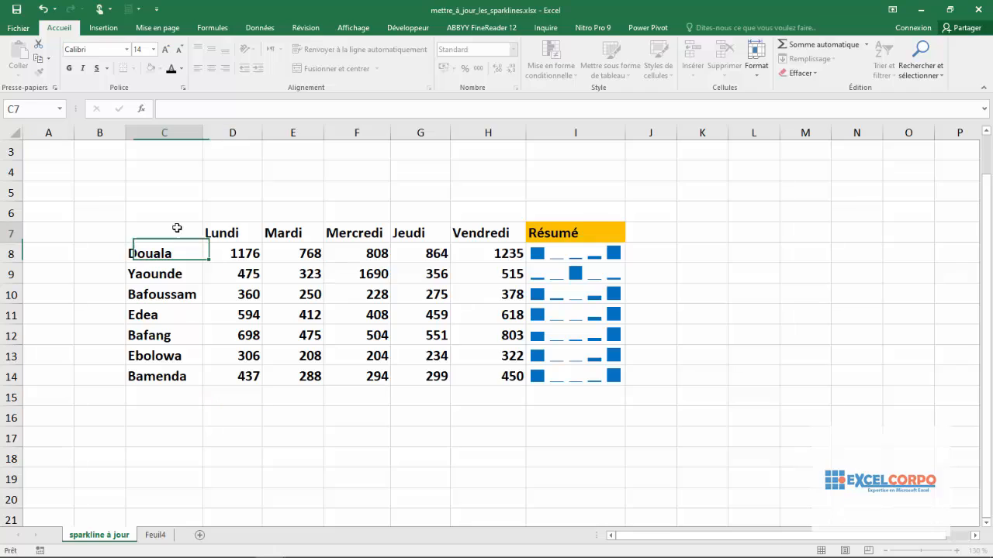
Try the values 566 in D15 and 7787 in E15 beneath the data range, and clear both cells.
{"action": "left_click", "coordinate": [270, 401]}
{"action": "left_click", "coordinate": [240, 401]}
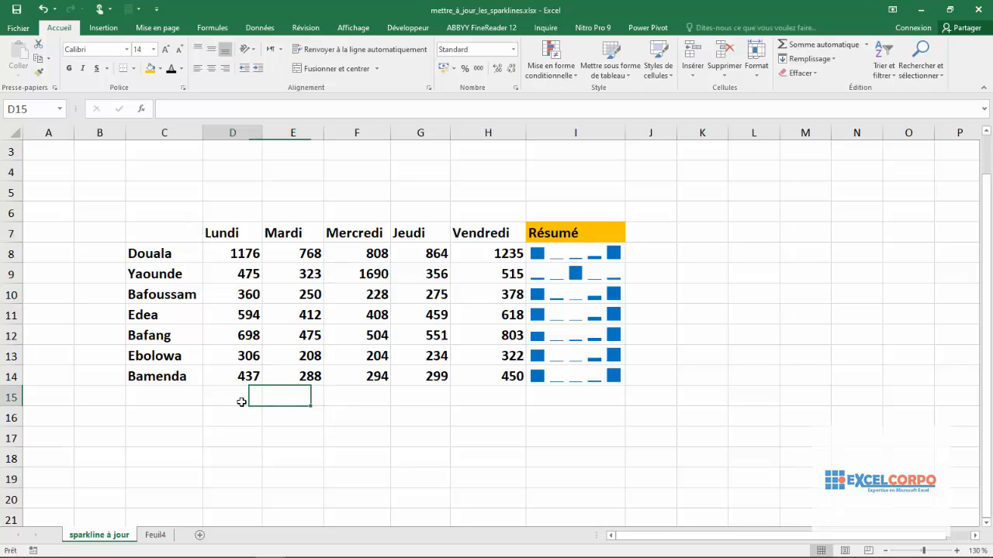
{"action": "type", "text": "566"}
{"action": "key", "text": "Tab"}
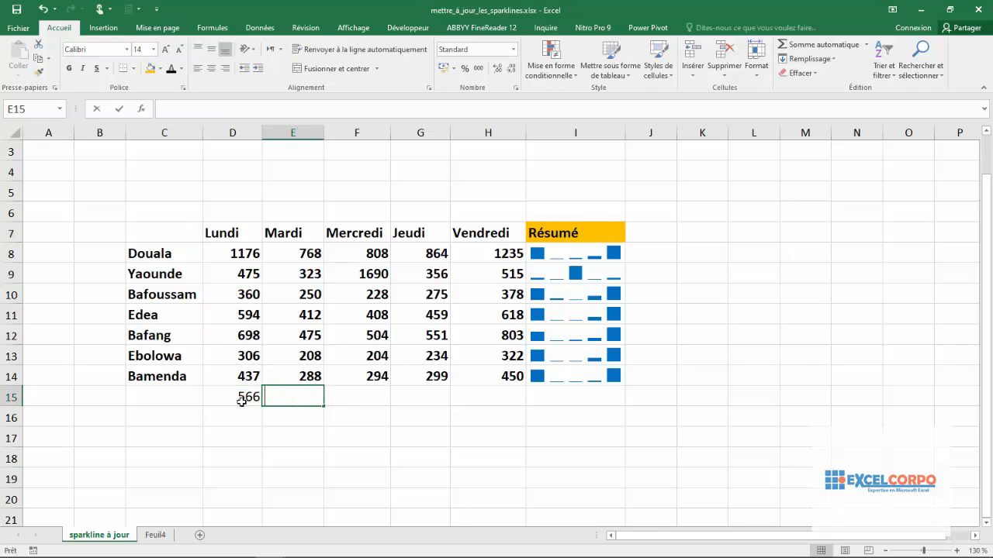
{"action": "type", "text": "7787"}
{"action": "key", "text": "Tab"}
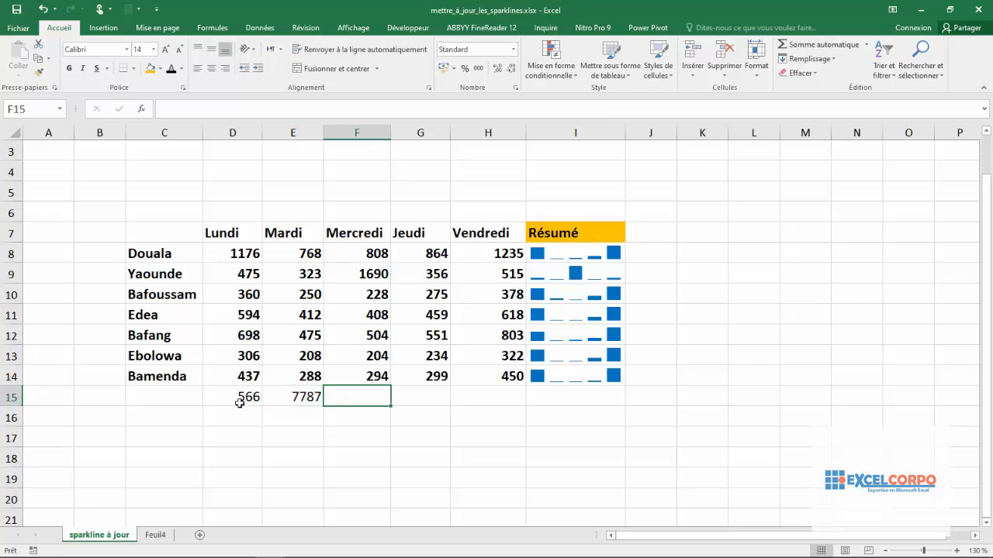
{"action": "left_click", "coordinate": [318, 397]}
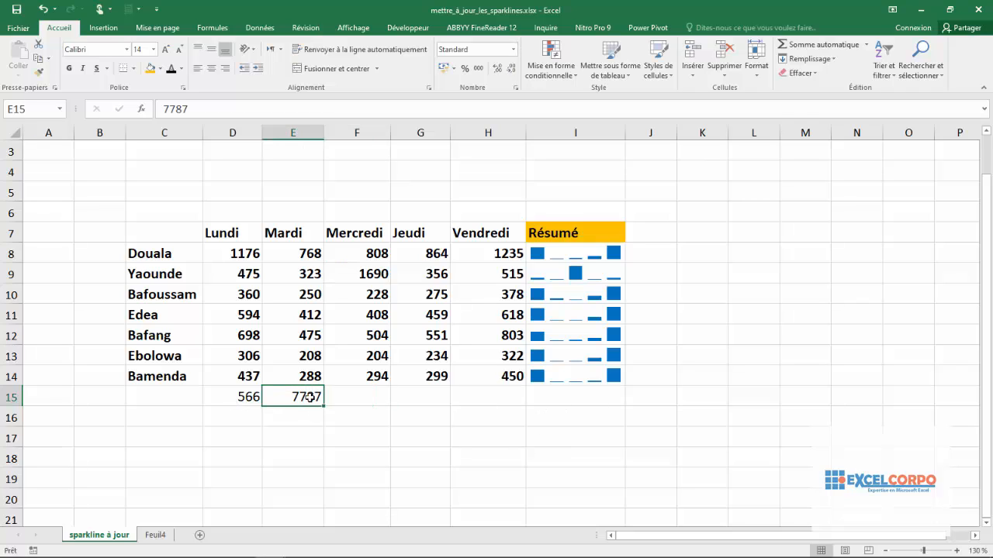
{"action": "key", "text": "BackSpace"}
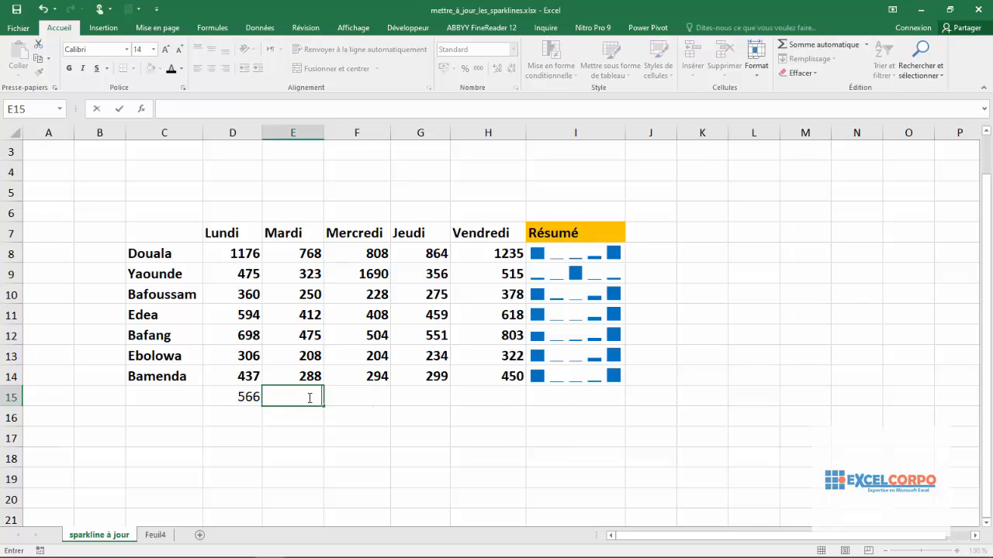
{"action": "left_click", "coordinate": [233, 398]}
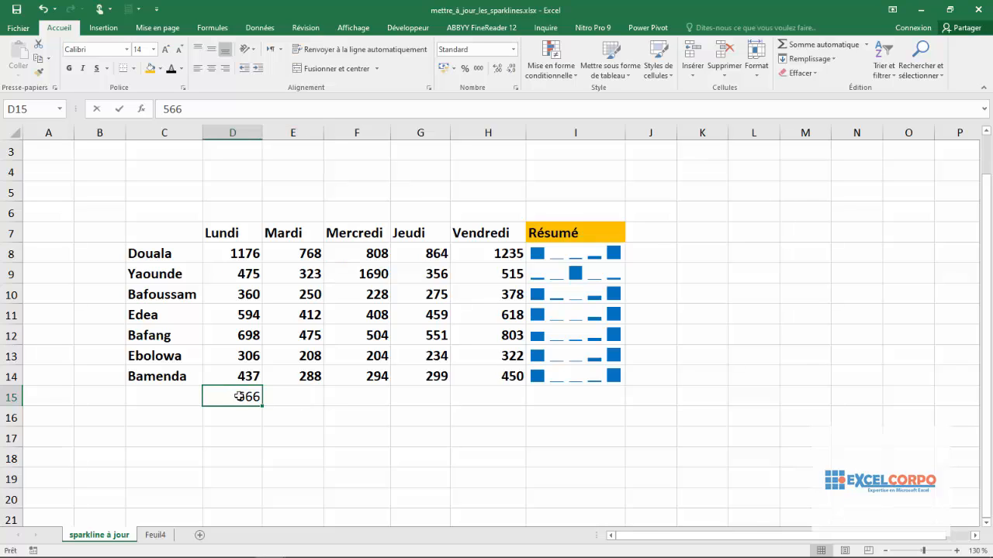
{"action": "key", "text": "BackSpace"}
{"action": "left_click", "coordinate": [175, 248]}
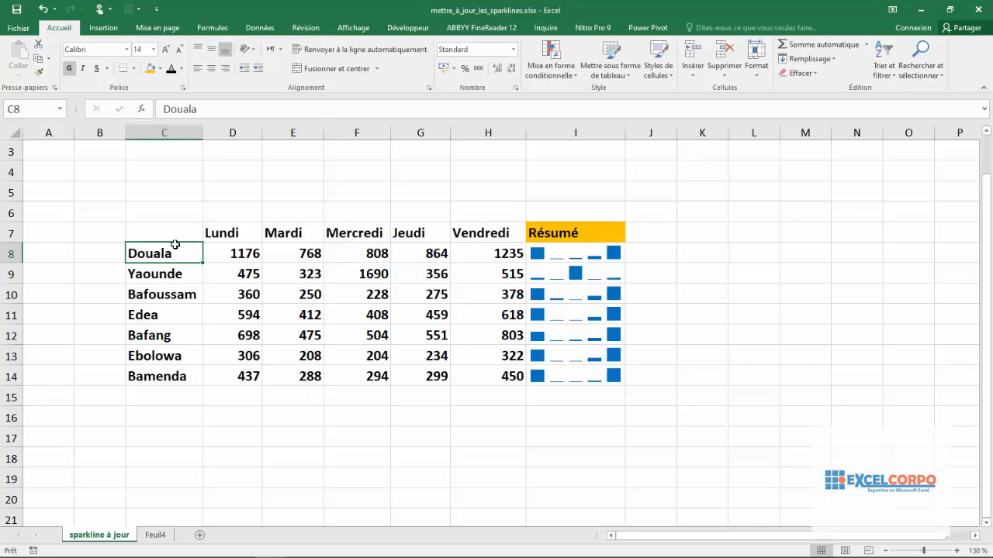
Convert the range C7:I14, including the Résumé sparkline column, into a table with headers.
{"action": "left_click", "coordinate": [165, 234]}
{"action": "left_click_drag", "start_coordinate": [165, 234], "coordinate": [558, 371]}
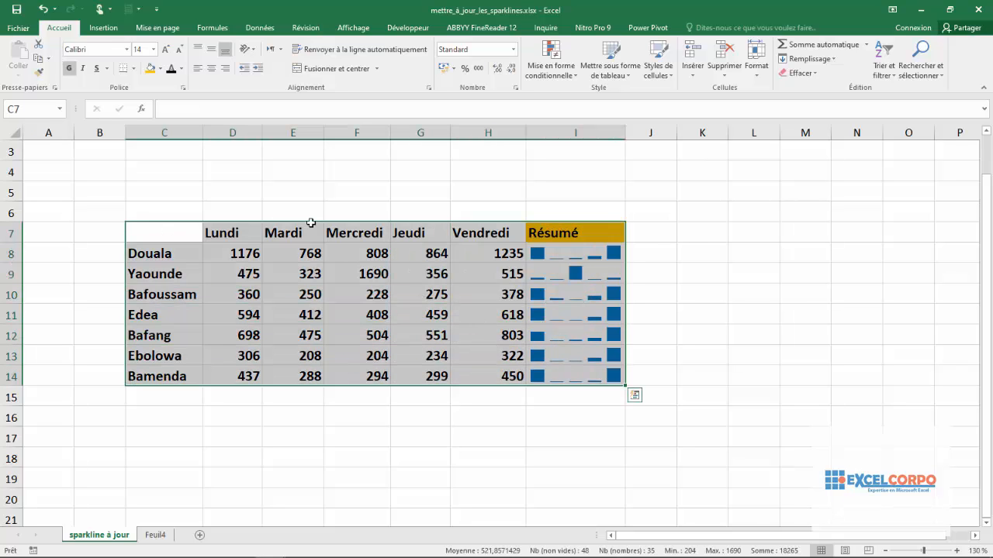
{"action": "left_click", "coordinate": [104, 29]}
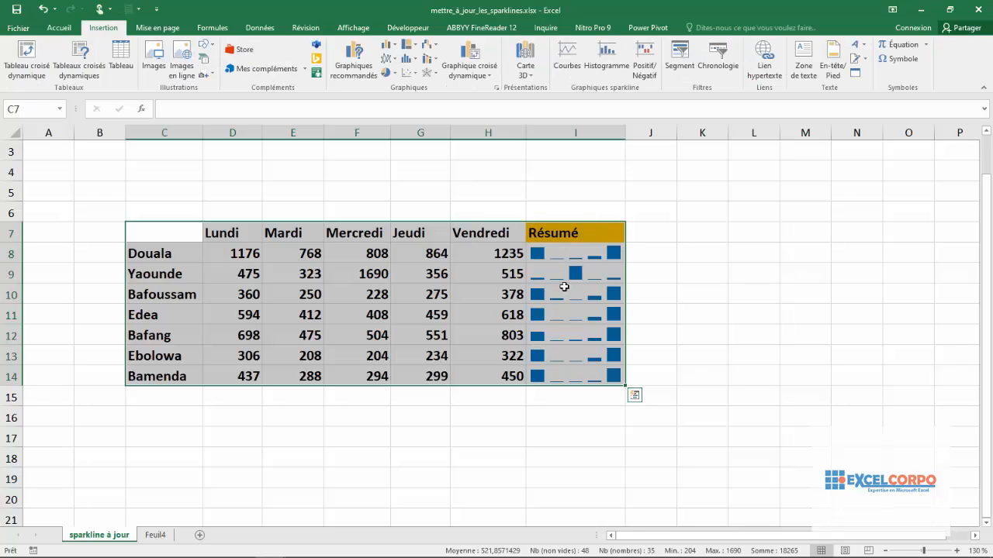
{"action": "left_click", "coordinate": [121, 65]}
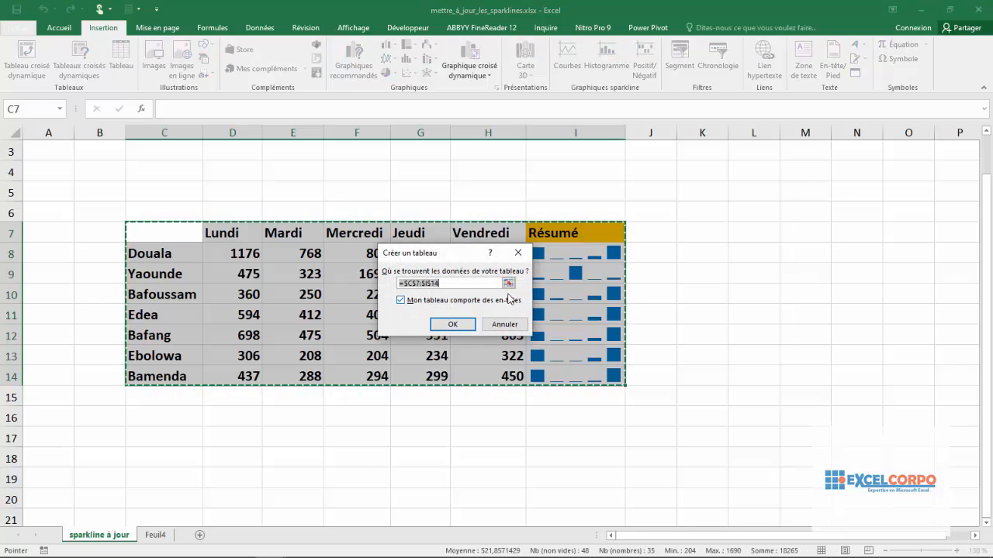
{"action": "left_click", "coordinate": [451, 324]}
{"action": "left_click", "coordinate": [559, 395]}
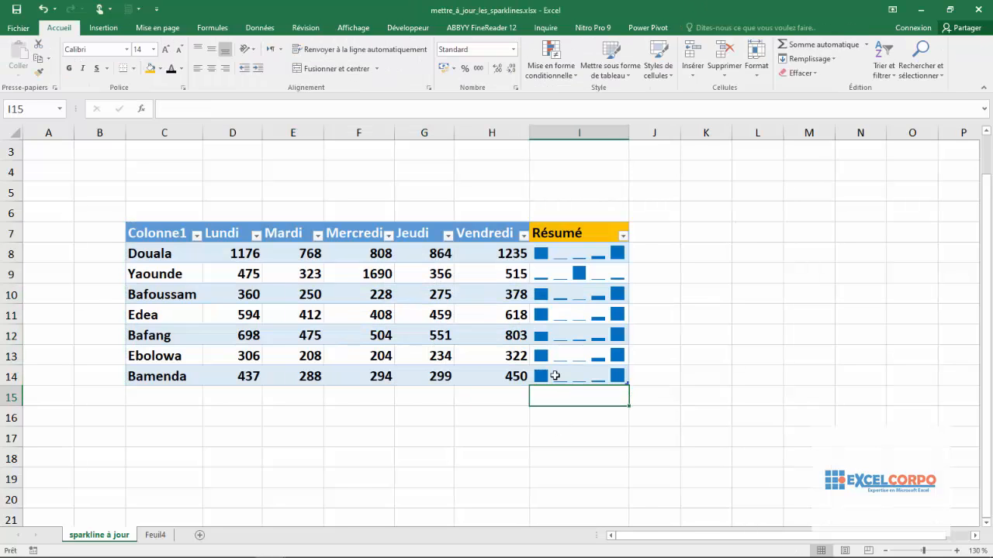
{"action": "left_click", "coordinate": [572, 335]}
{"action": "left_click", "coordinate": [344, 297]}
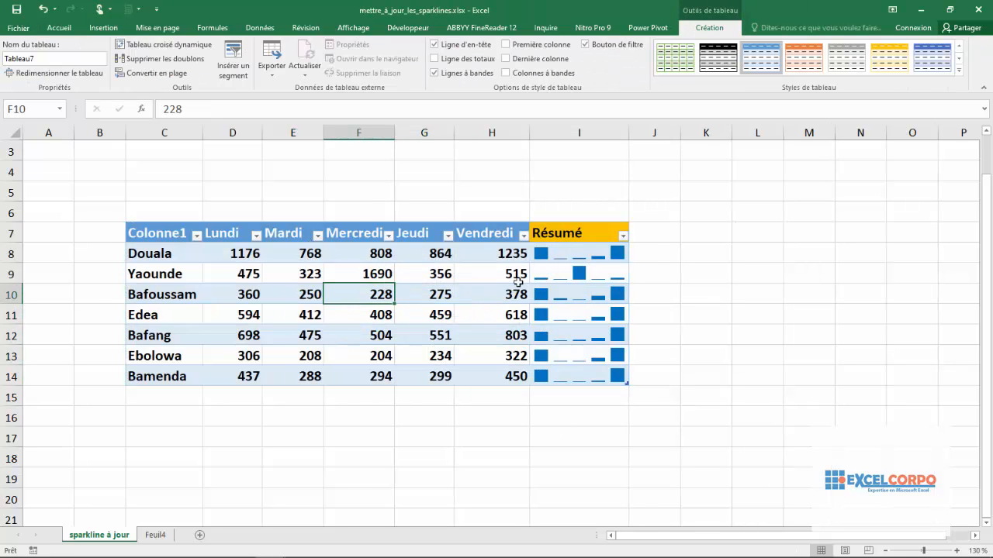
{"action": "left_click", "coordinate": [534, 288]}
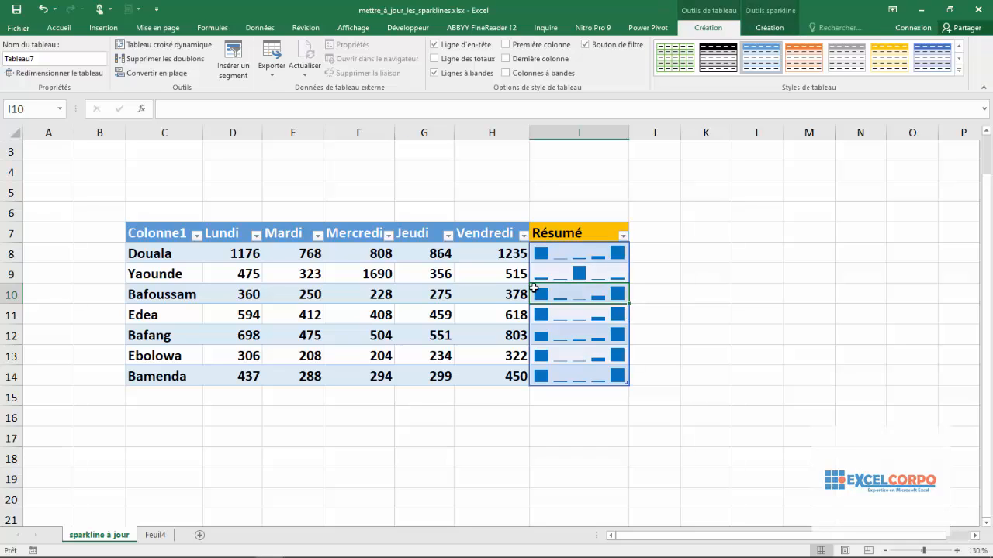
Add a new table row for the city Mbouda in C15, directly beneath Bamenda.
{"action": "left_click", "coordinate": [168, 398]}
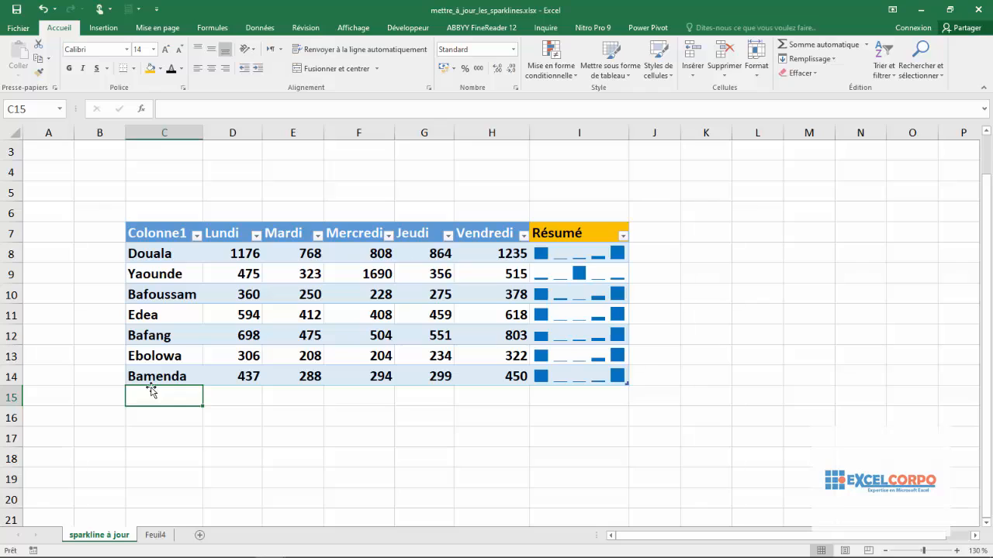
{"action": "type", "text": "Mboud"}
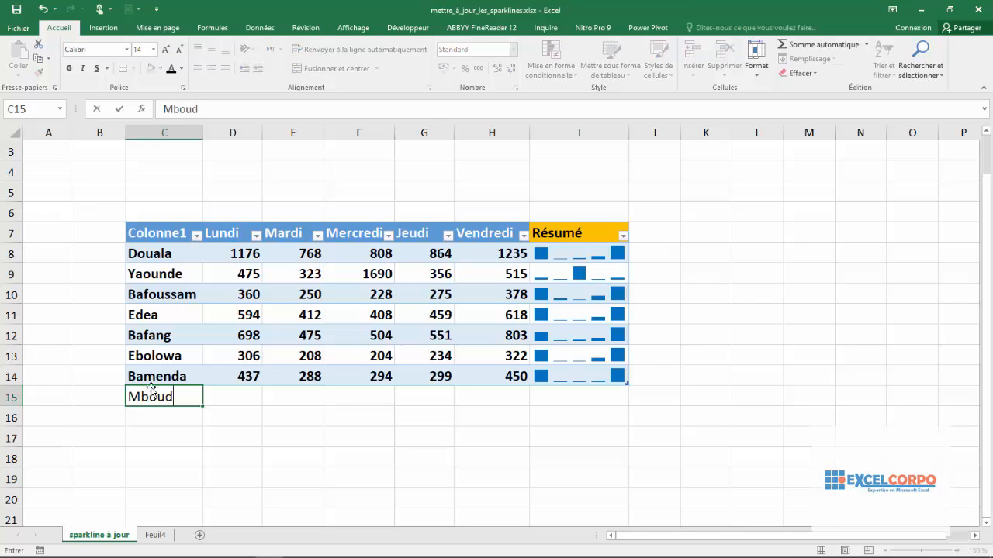
{"action": "type", "text": "a"}
{"action": "key", "text": "Return"}
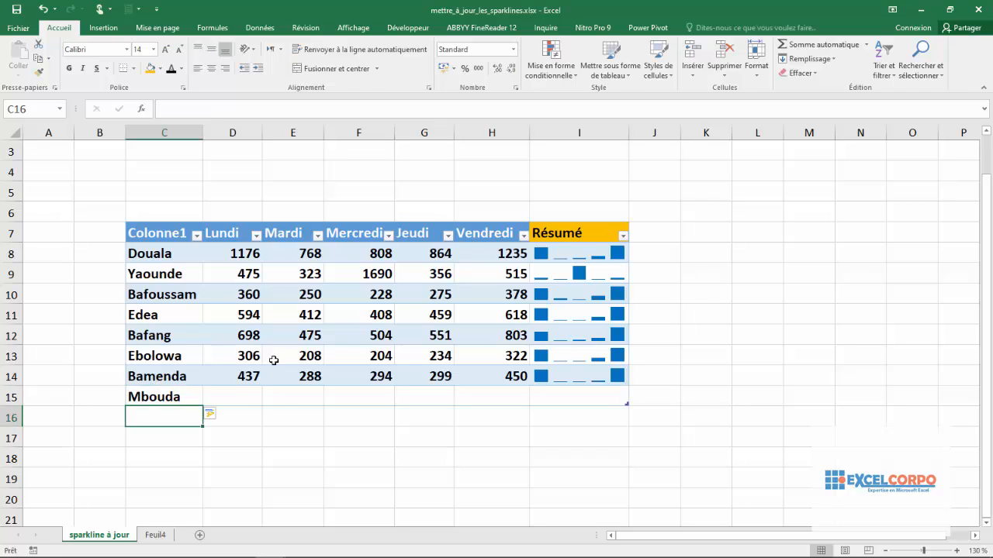
Fill the Mbouda row with 567 for Lundi, 234 for Mardi, 456 for Mercredi, 678 for Jeudi and 1900 for Vendredi.
{"action": "left_click", "coordinate": [236, 398]}
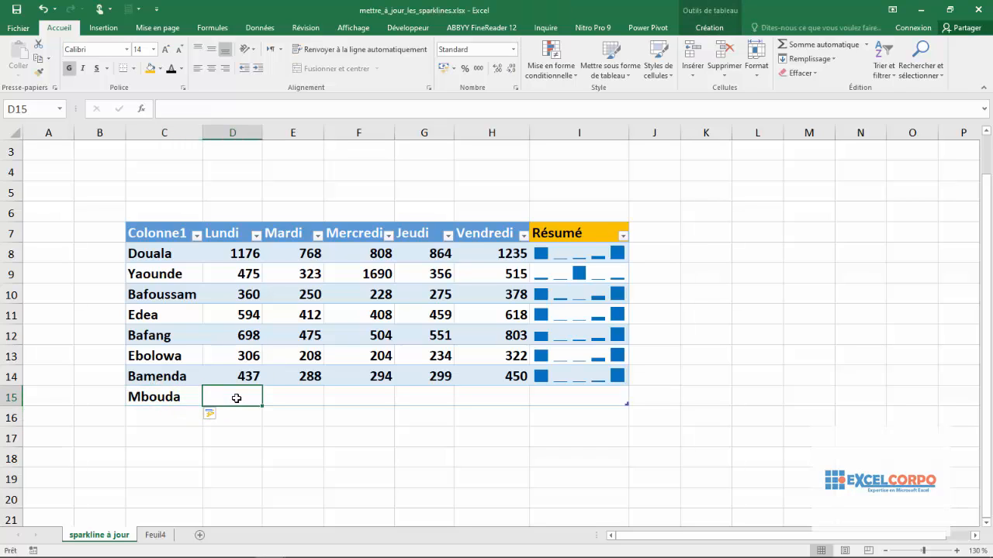
{"action": "type", "text": "567"}
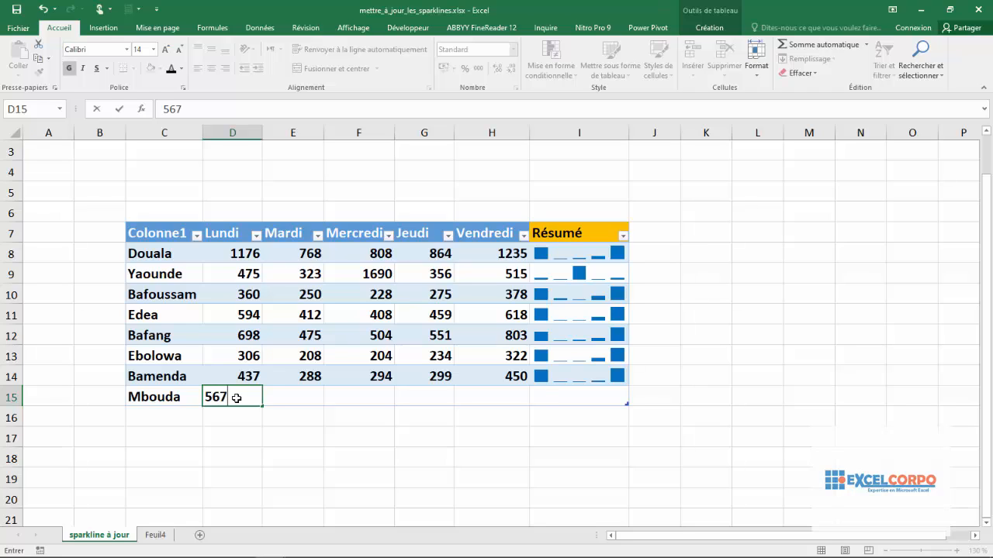
{"action": "key", "text": "Tab"}
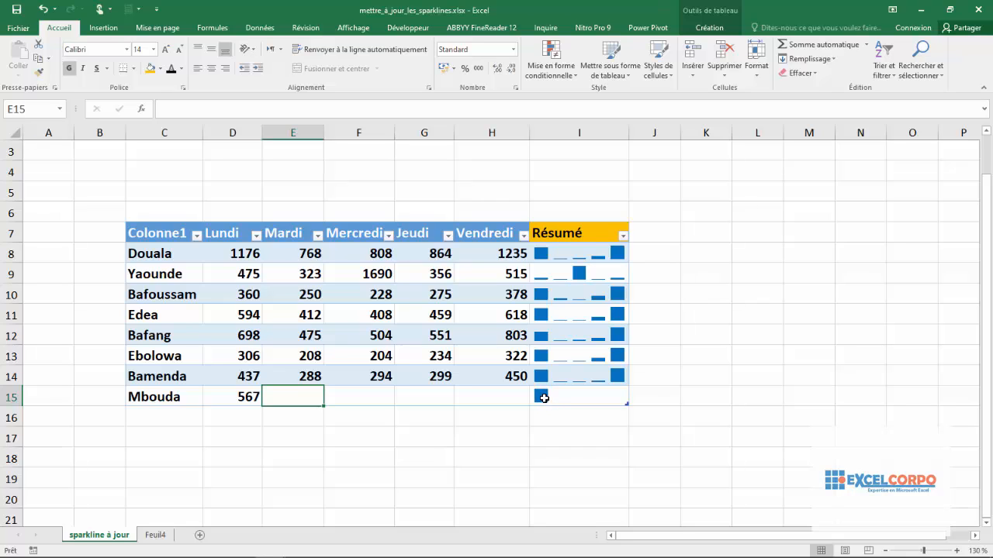
{"action": "type", "text": "234"}
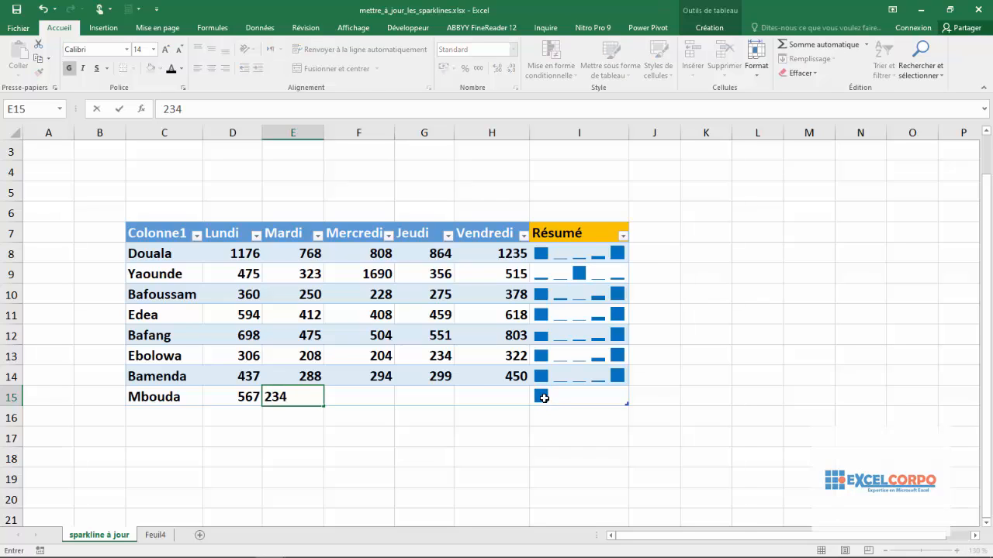
{"action": "key", "text": "Tab"}
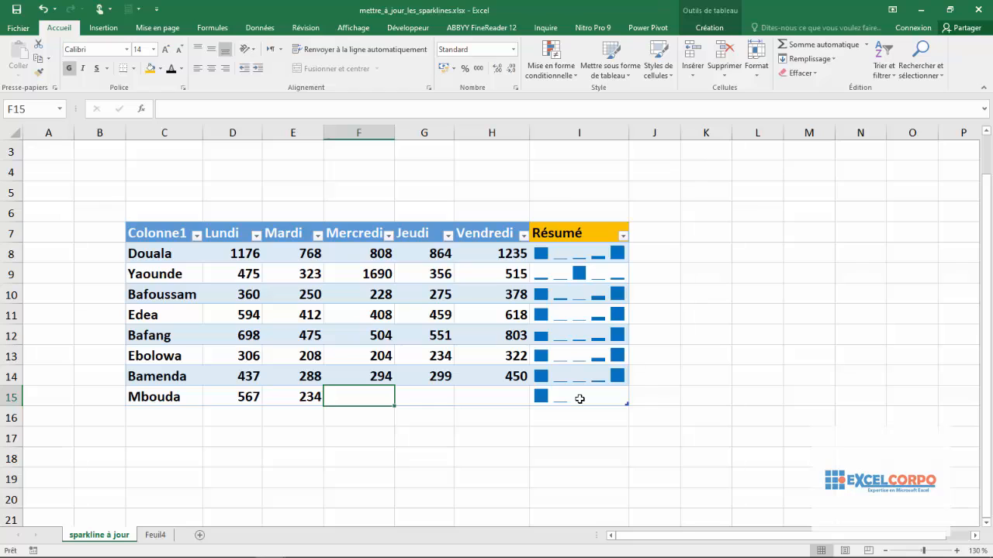
{"action": "type", "text": "456"}
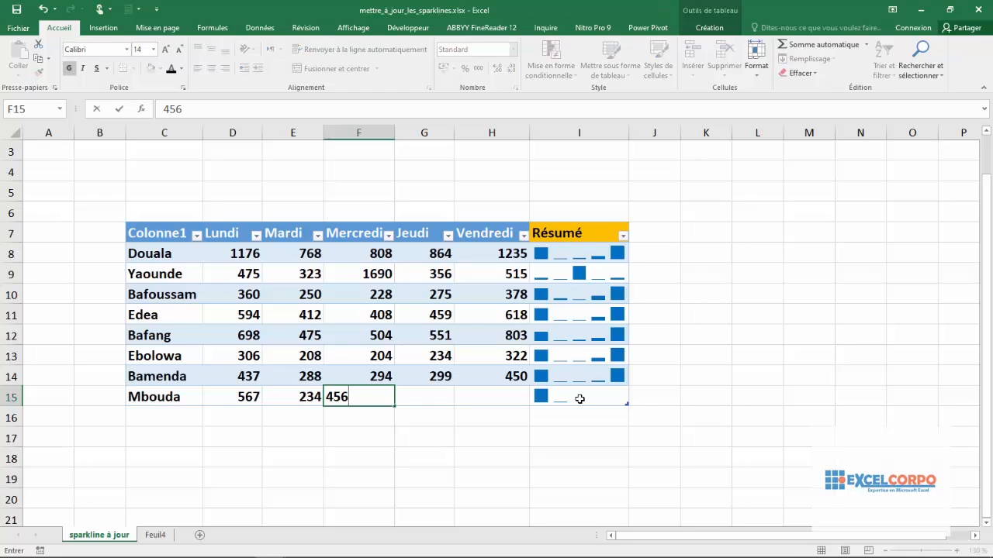
{"action": "key", "text": "Tab"}
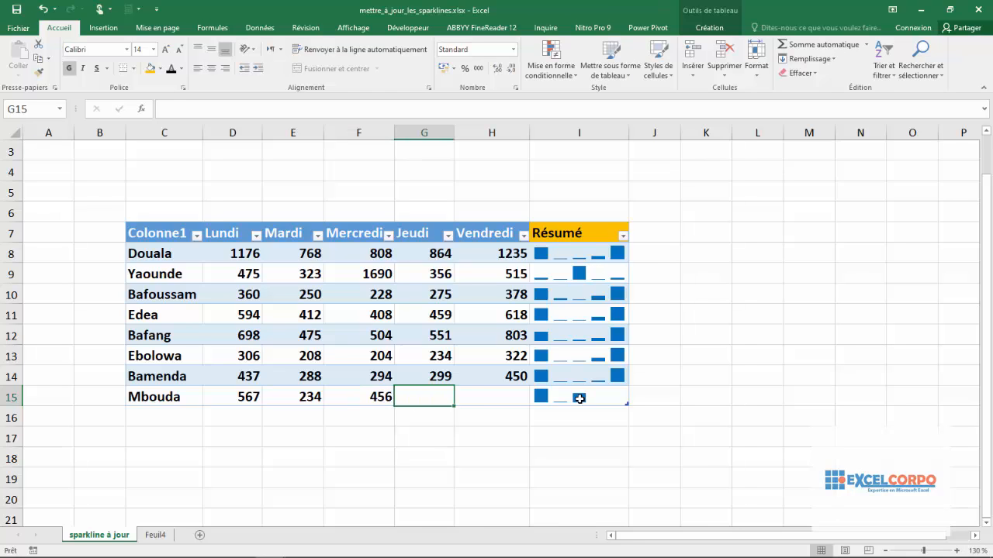
{"action": "type", "text": "678"}
{"action": "key", "text": "Tab"}
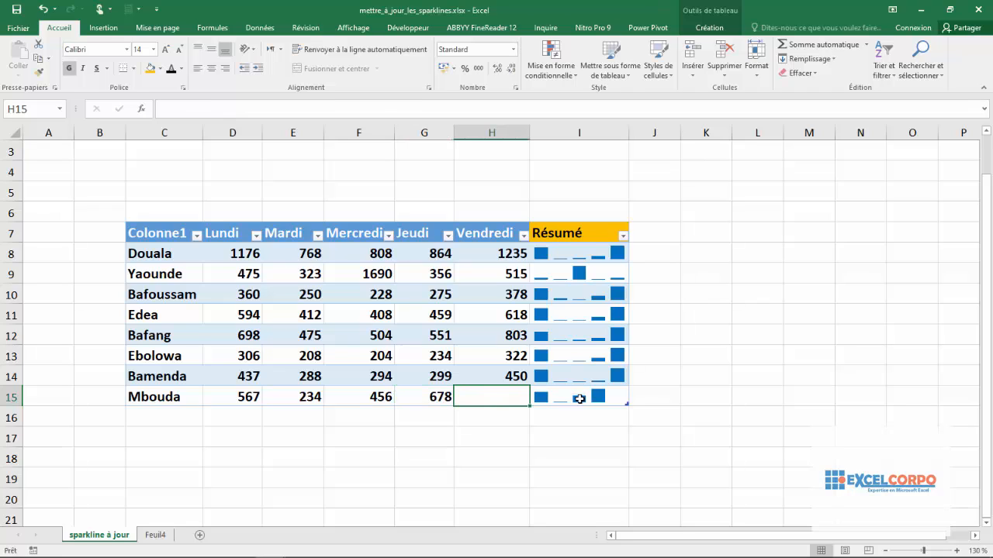
{"action": "type", "text": "190"}
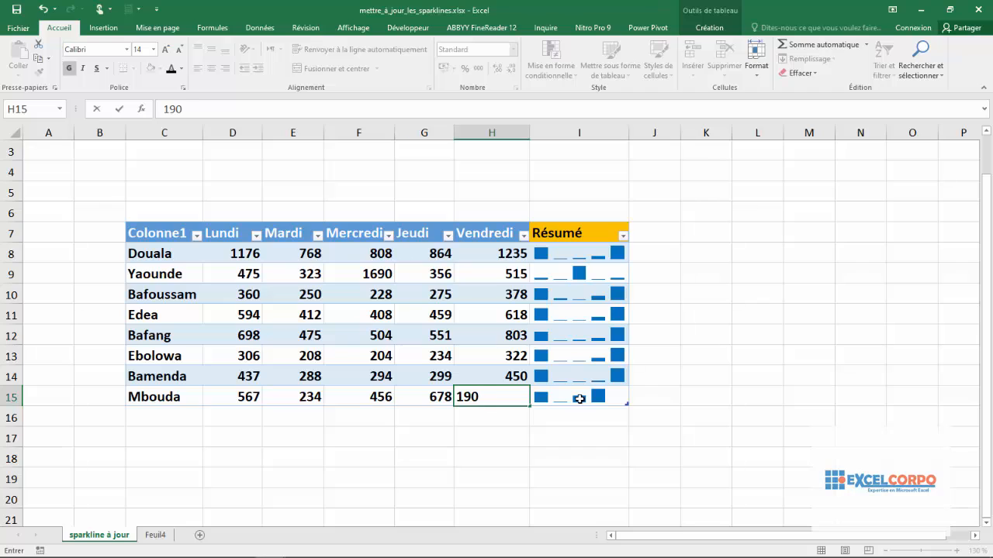
{"action": "type", "text": "0"}
{"action": "key", "text": "Return"}
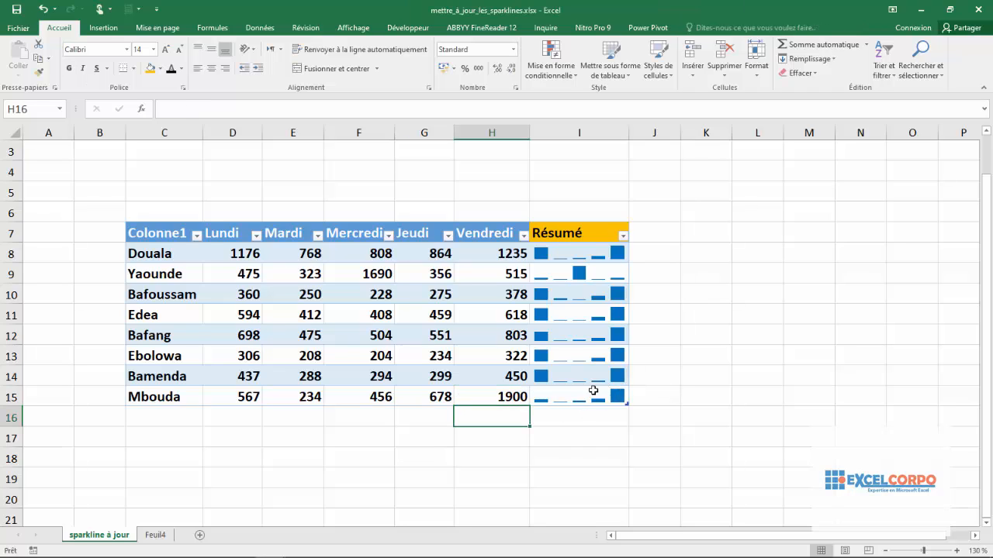
Add a new table row for the city Mbanga in C16, directly beneath Mbouda.
{"action": "left_click", "coordinate": [157, 418]}
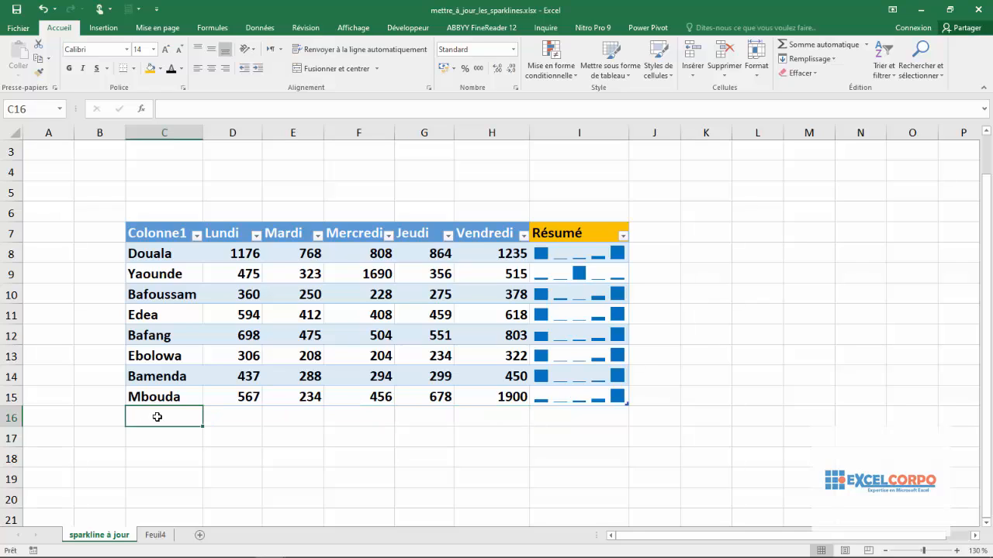
{"action": "type", "text": "M"}
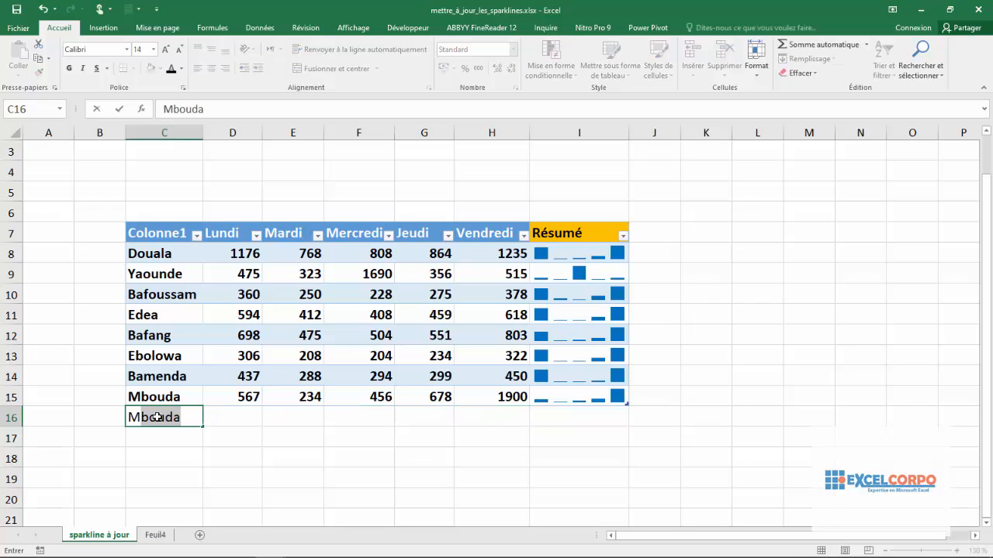
{"action": "type", "text": "BQ7"}
{"action": "key", "text": "BackSpace"}
{"action": "key", "text": "BackSpace"}
{"action": "key", "text": "BackSpace"}
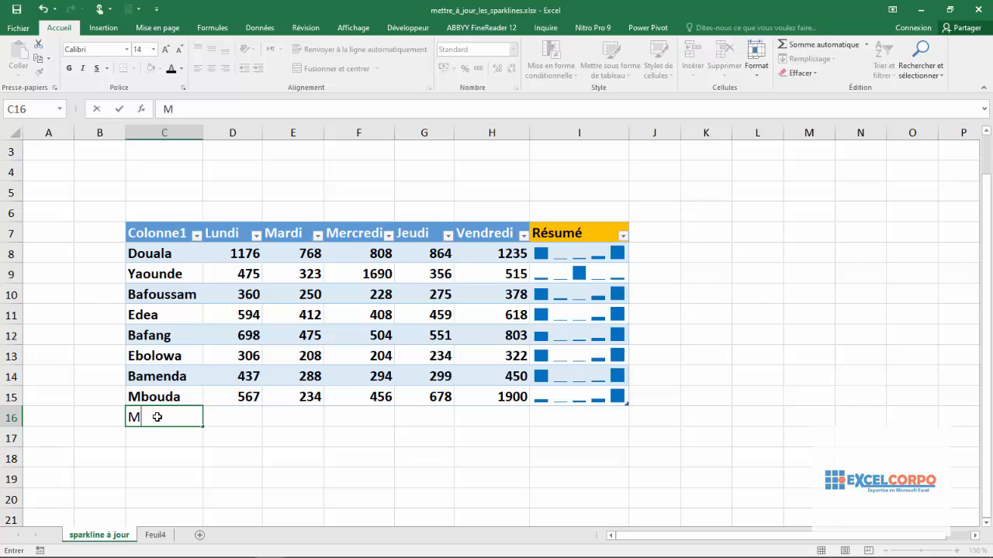
{"action": "type", "text": "b"}
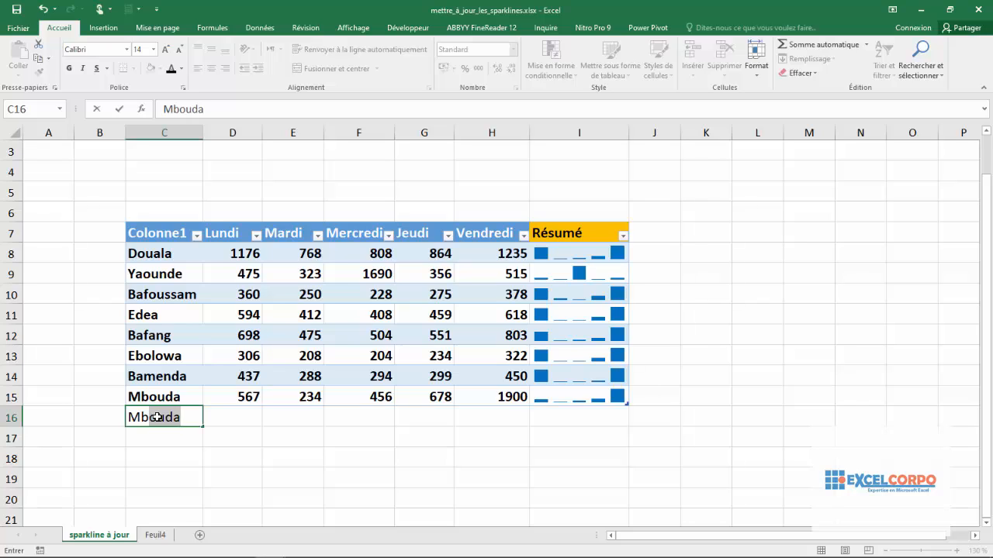
{"action": "type", "text": "anga"}
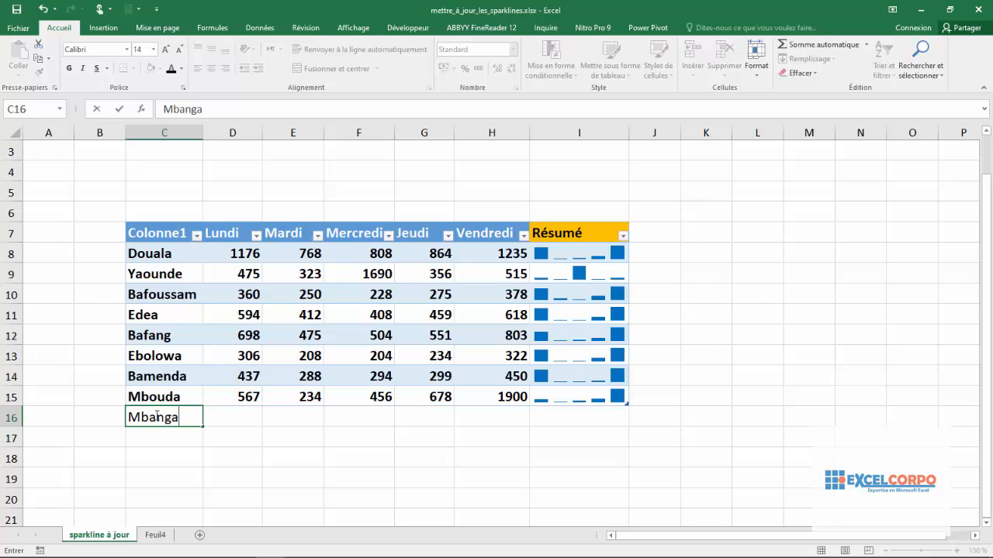
{"action": "key", "text": "Tab"}
Enter 345 for Lundi and 567 for Mardi in the Mbanga row.
{"action": "type", "text": "\"("}
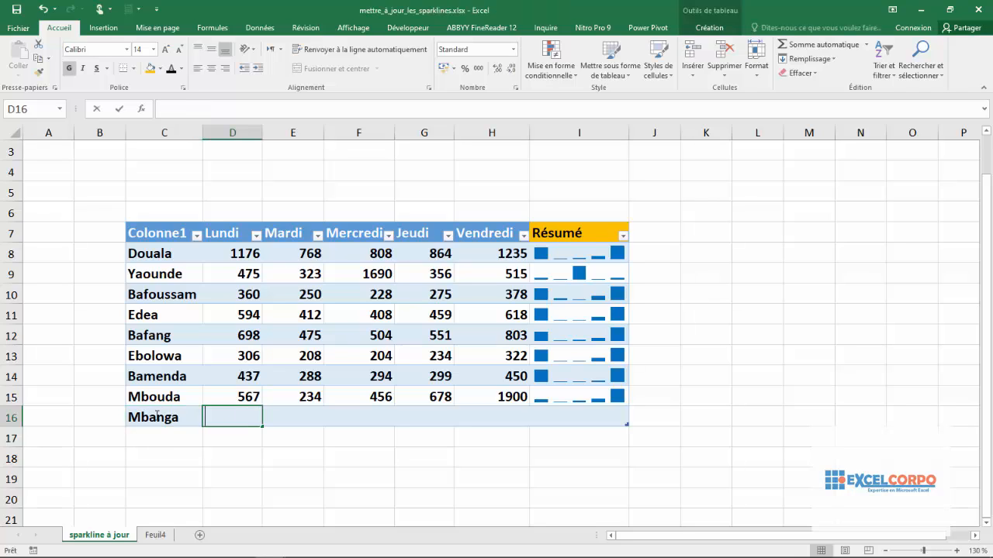
{"action": "key", "text": "BackSpace"}
{"action": "key", "text": "BackSpace"}
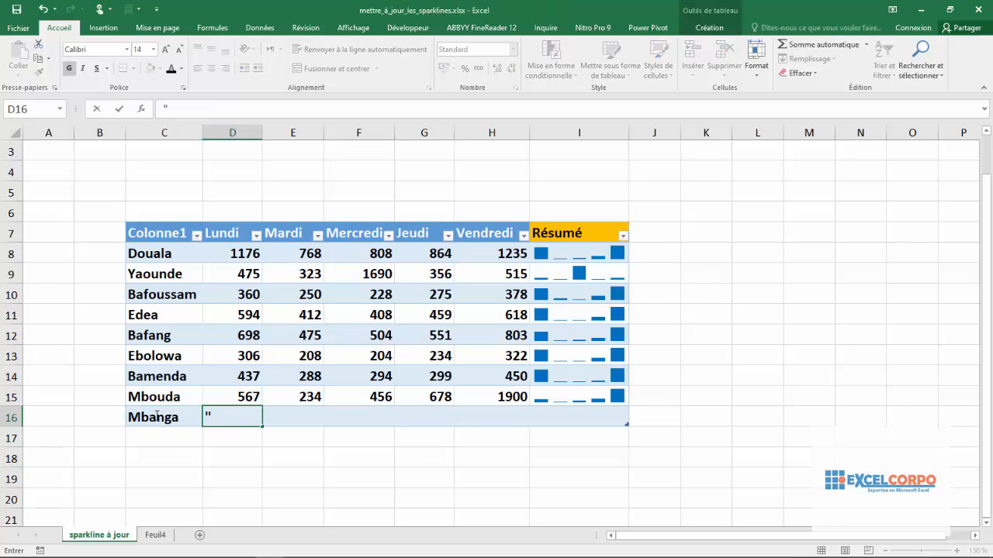
{"action": "key", "text": "BackSpace"}
{"action": "type", "text": "345"}
{"action": "key", "text": "Tab"}
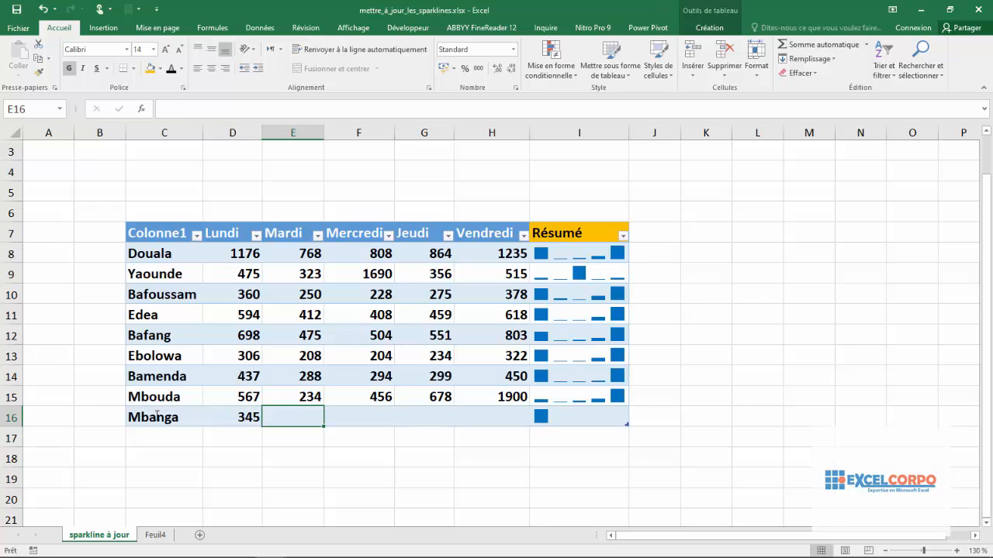
{"action": "type", "text": "567"}
{"action": "key", "text": "Tab"}
Complete the Mbanga row with 890 for Mercredi, 123 for Jeudi and 1243 for Vendredi.
{"action": "type", "text": "8"}
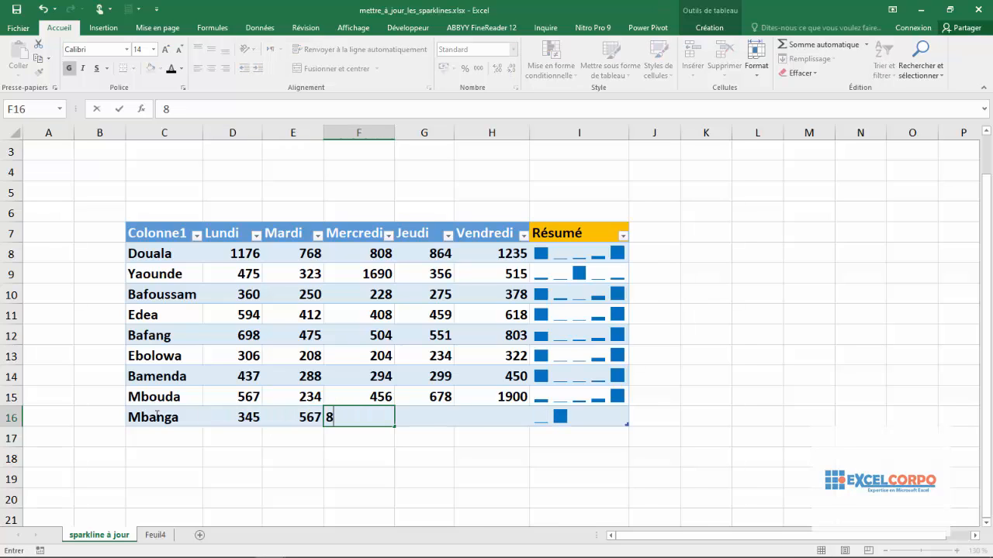
{"action": "type", "text": "90"}
{"action": "key", "text": "Tab"}
{"action": "type", "text": "123"}
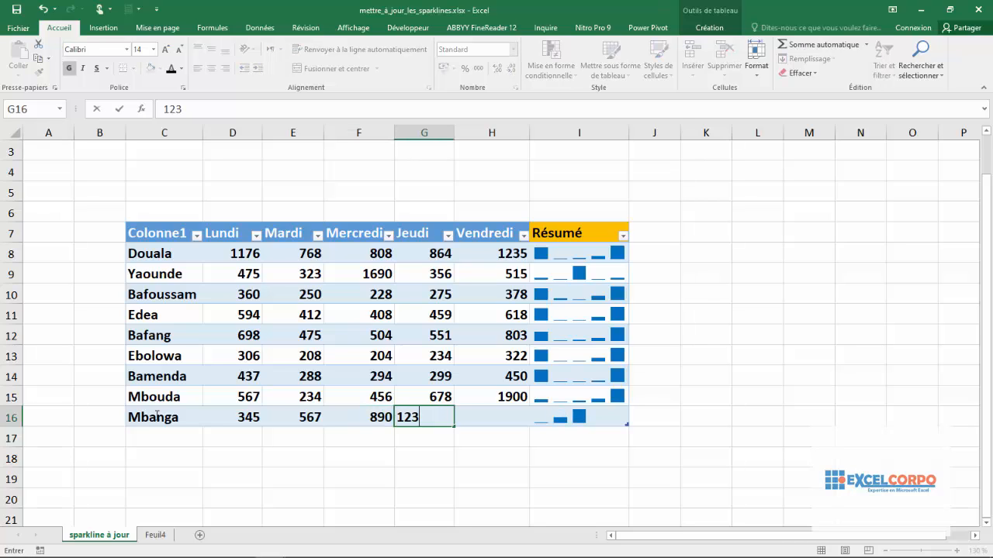
{"action": "key", "text": "Tab"}
{"action": "type", "text": "5678"}
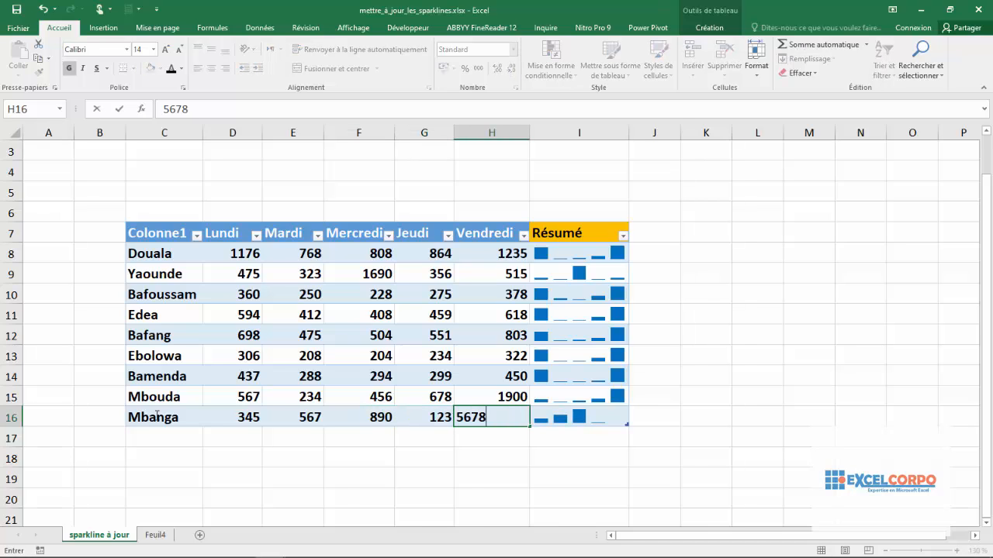
{"action": "key", "text": "ctrl+Return"}
{"action": "key", "text": "Tab"}
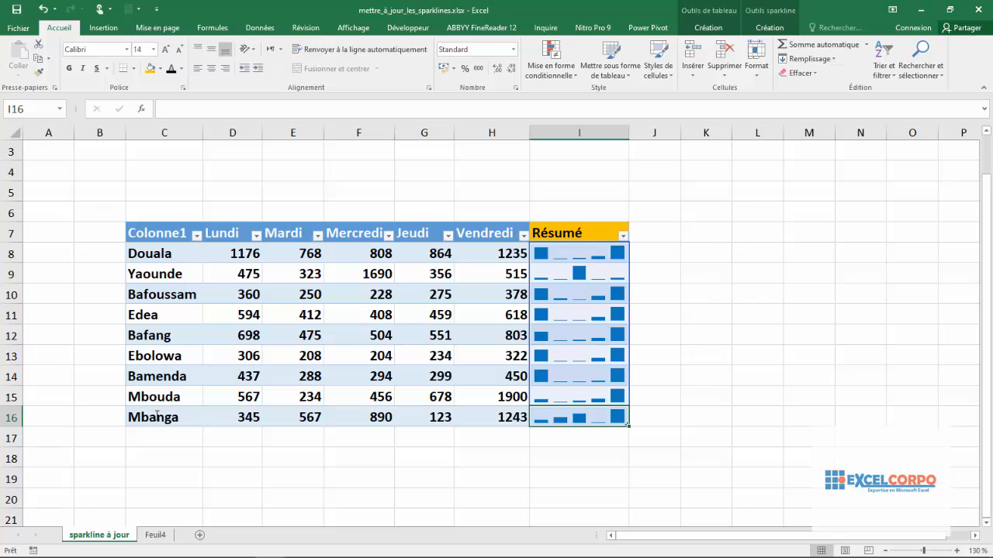